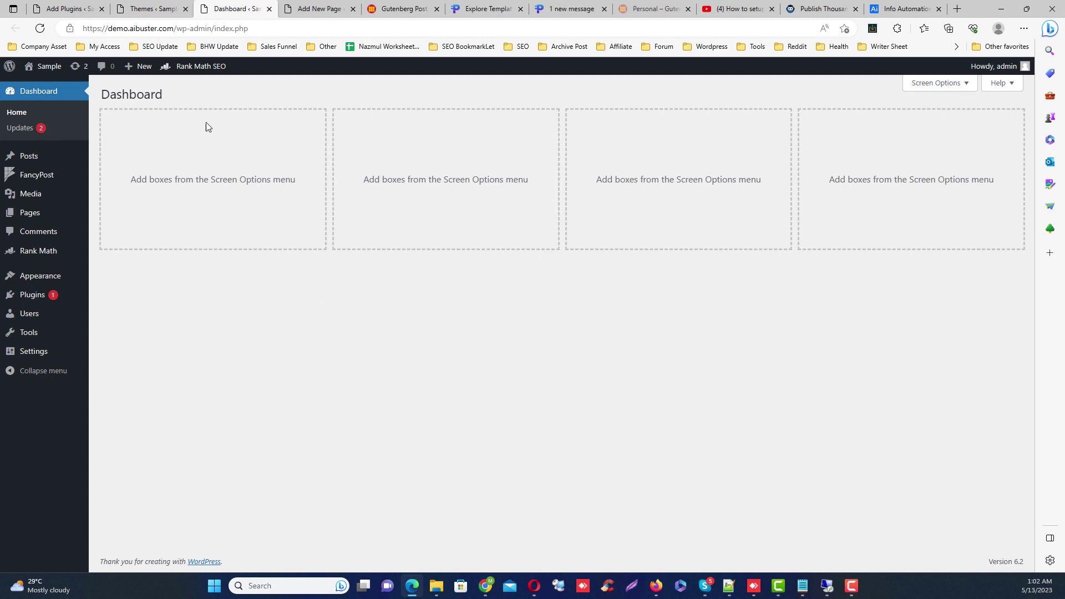
- Review the details of the installed Kadence theme
click(152, 9)
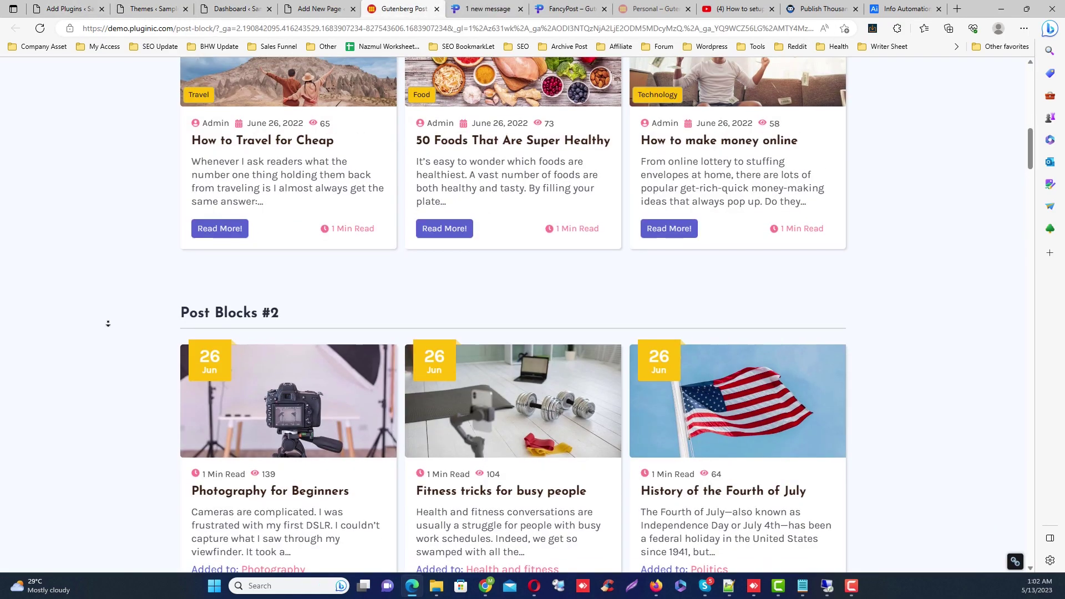
scroll(108, 323, down, 7)
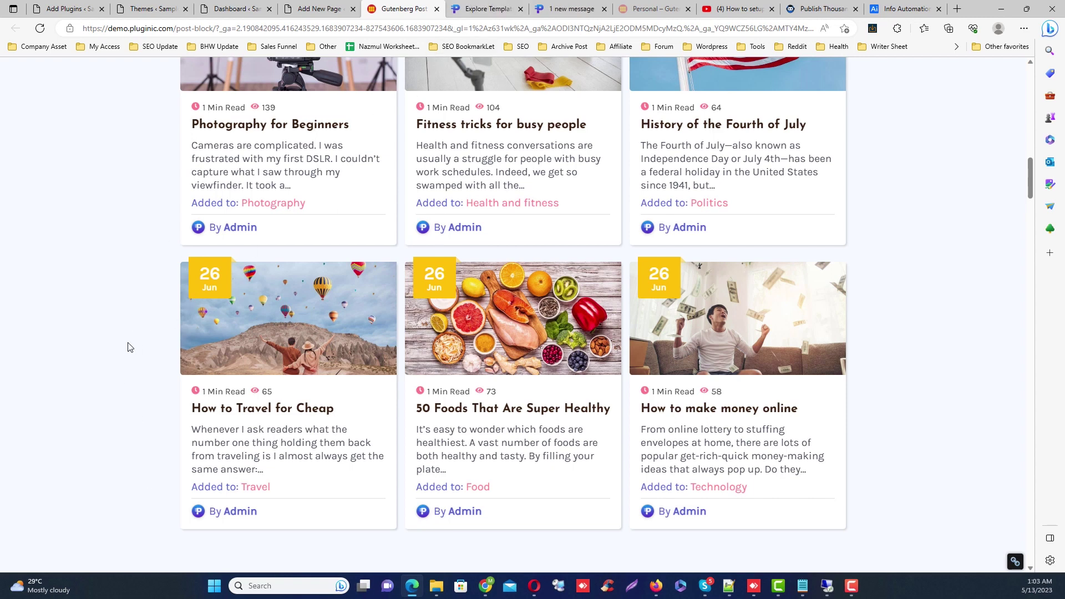
scroll(125, 388, down, 14)
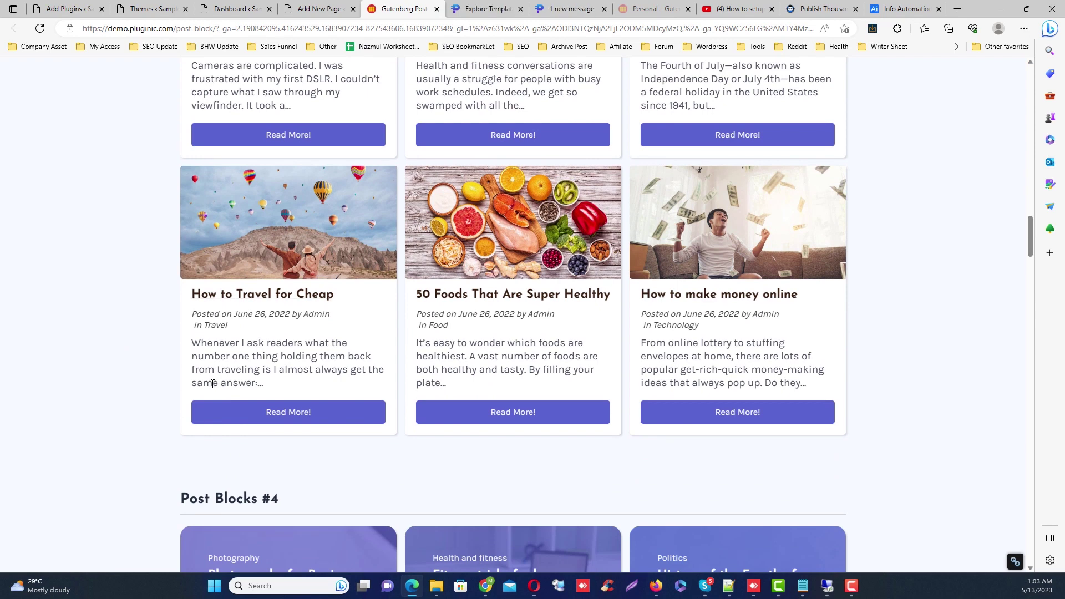
- Insert the FancyPost Post Block grid of recent posts into the new Home page
click(306, 7)
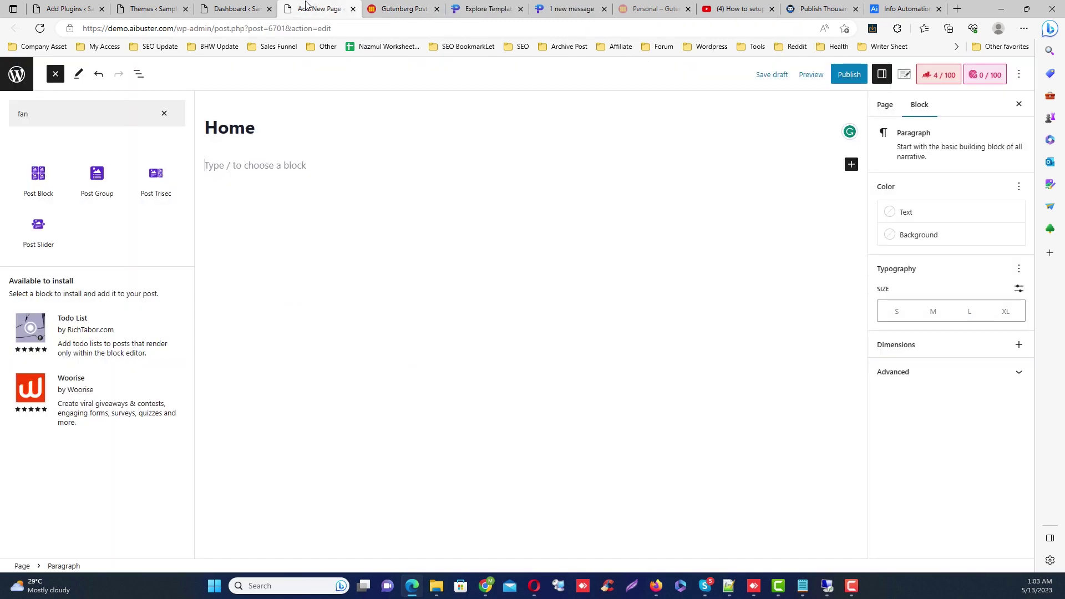
click(454, 315)
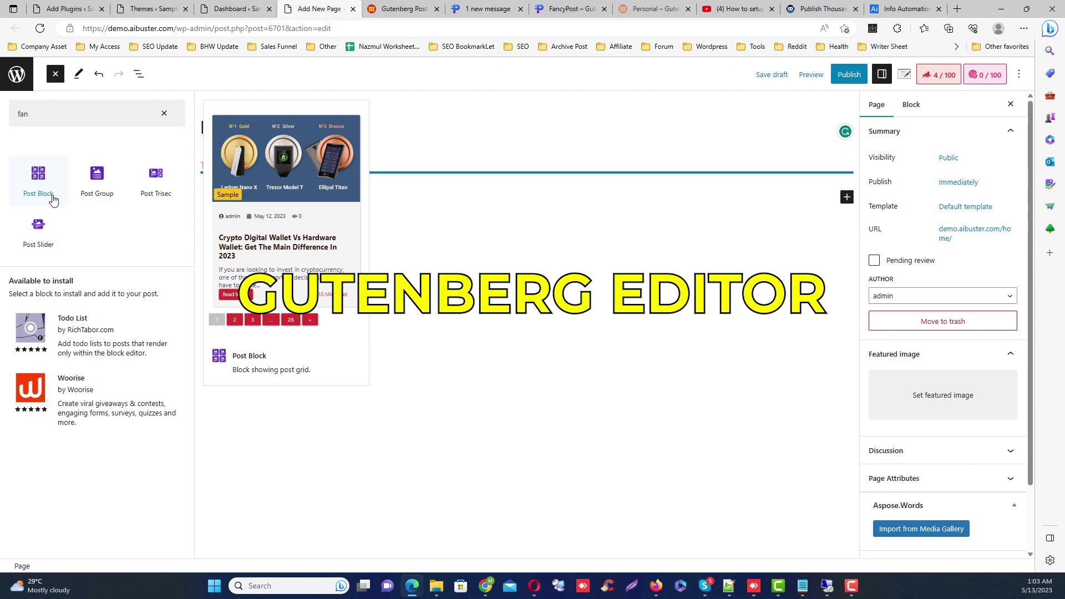
click(38, 183)
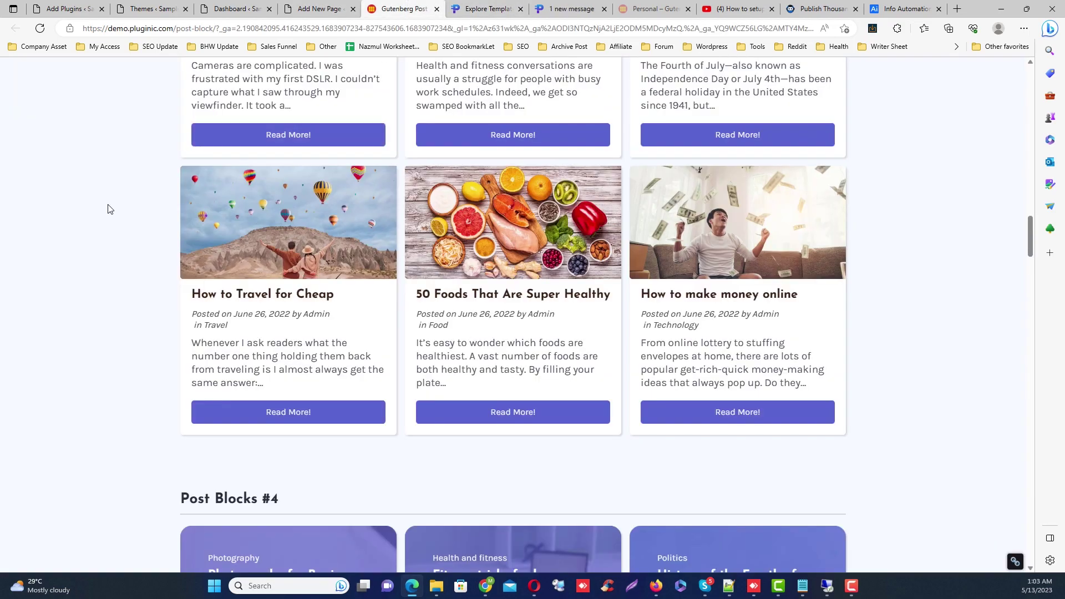
scroll(111, 270, down, 6)
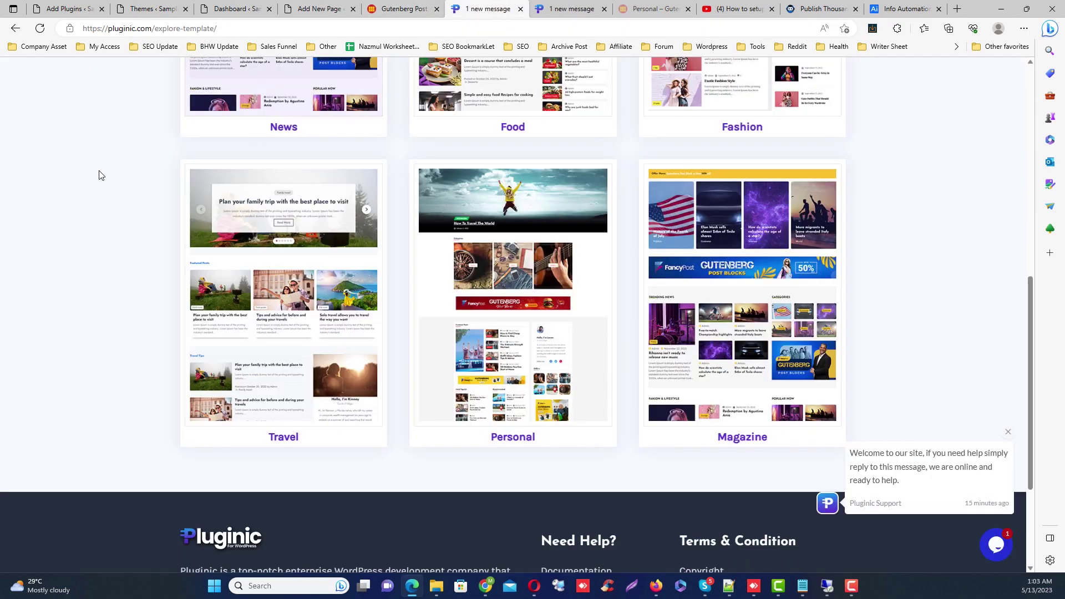
- Browse the Explore Template page, then FancyPost's pricing and Overview sections
scroll(67, 211, up, 4)
scroll(67, 306, down, 5)
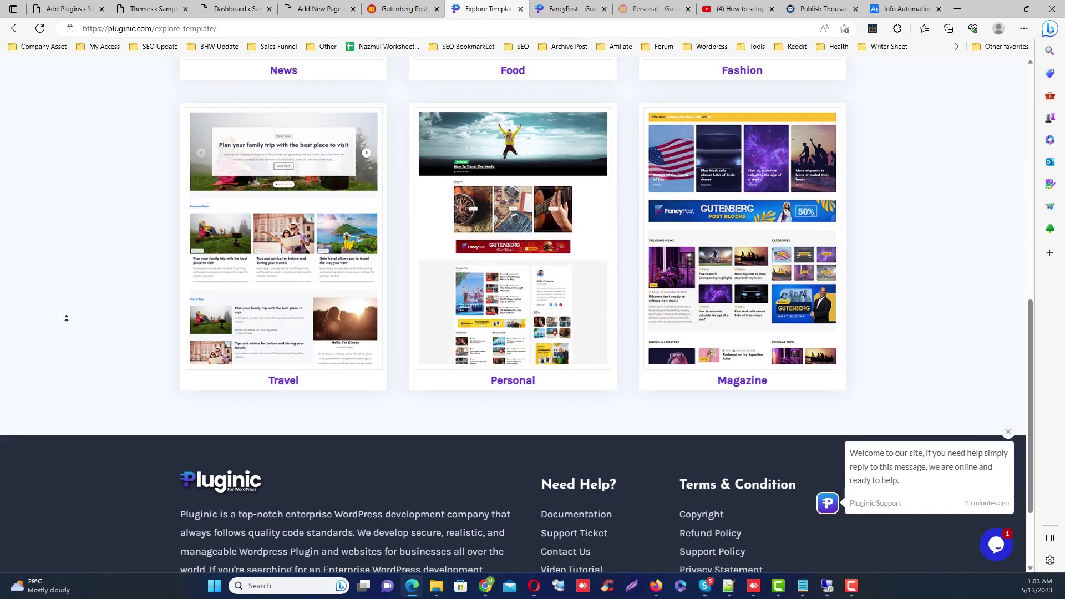
scroll(67, 306, up, 12)
click(571, 8)
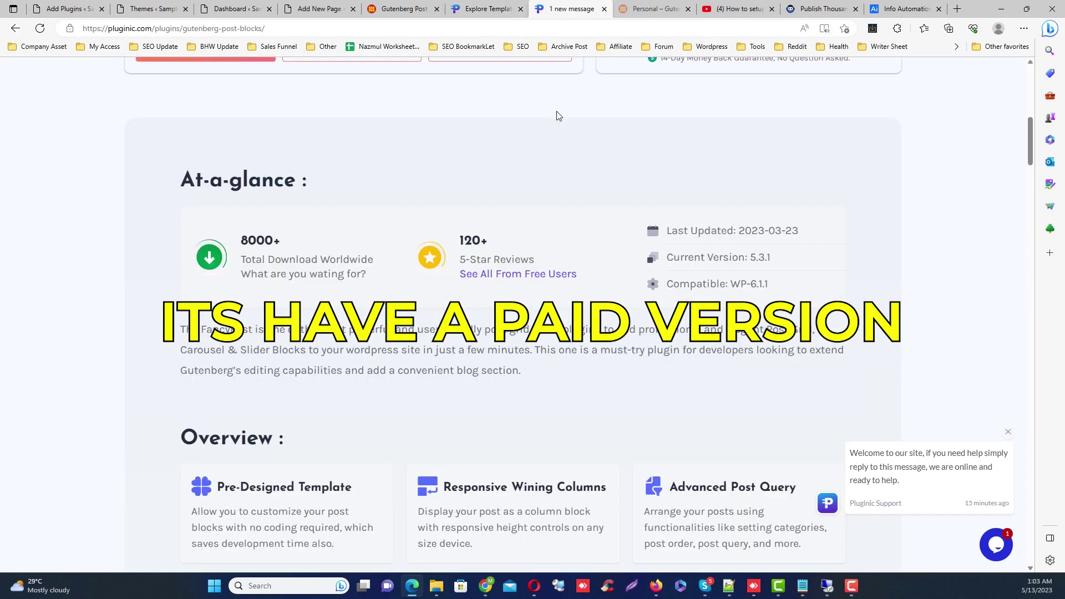
scroll(89, 257, up, 5)
scroll(86, 259, down, 12)
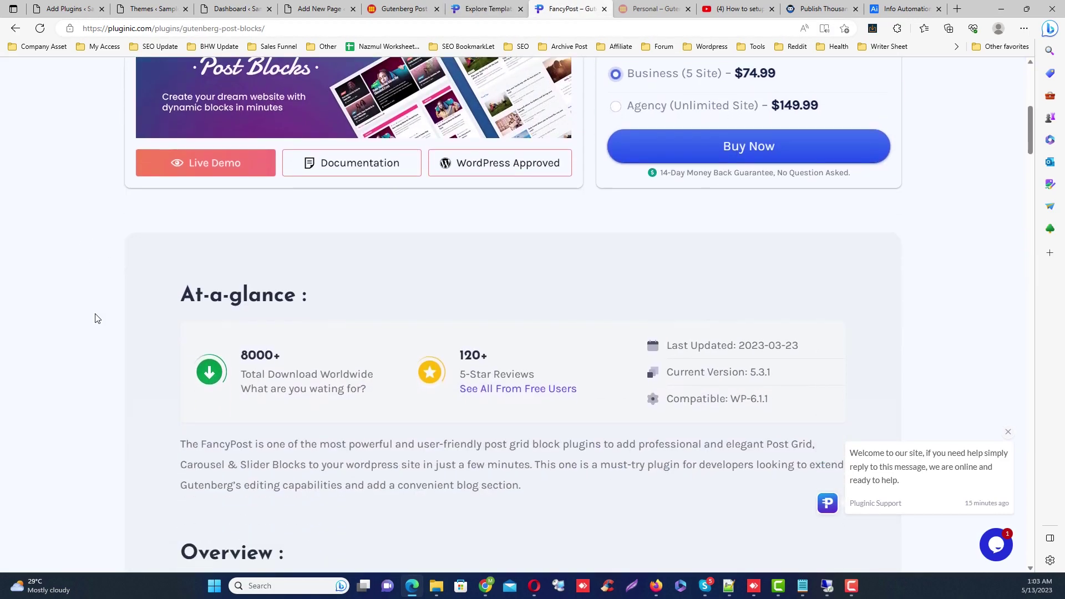
scroll(101, 413, down, 1)
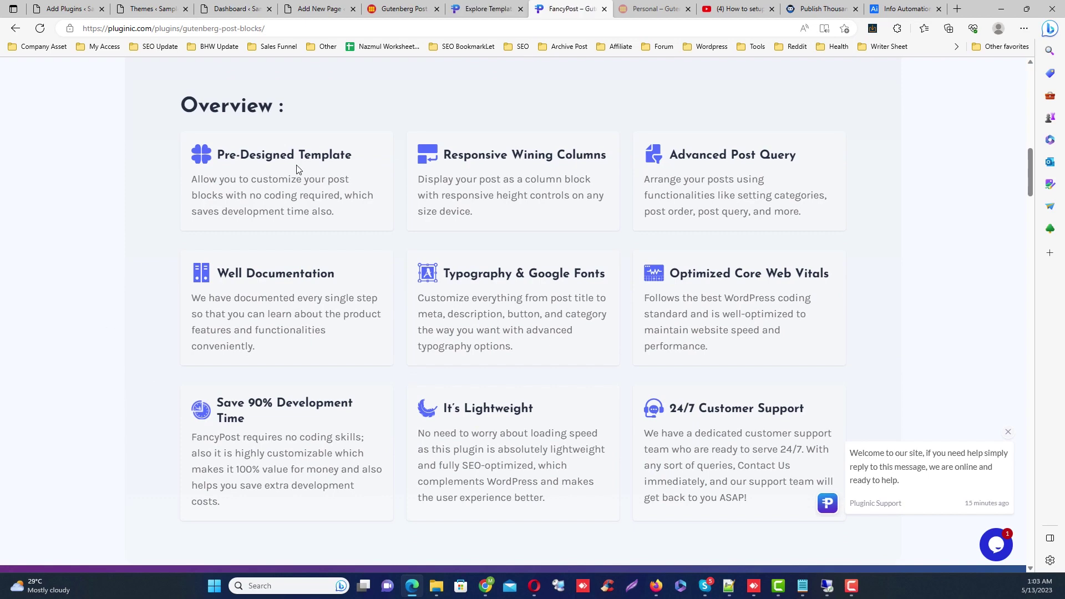
- Look at the WordPress setup video results, then go to the AI Buster homepage
click(738, 9)
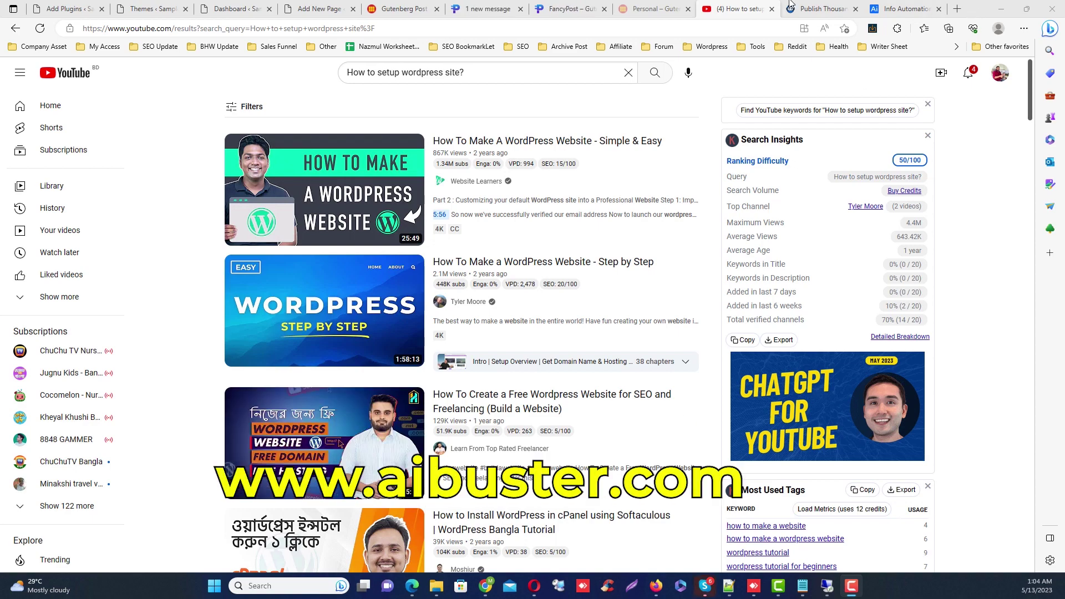
click(821, 8)
scroll(318, 265, up, 15)
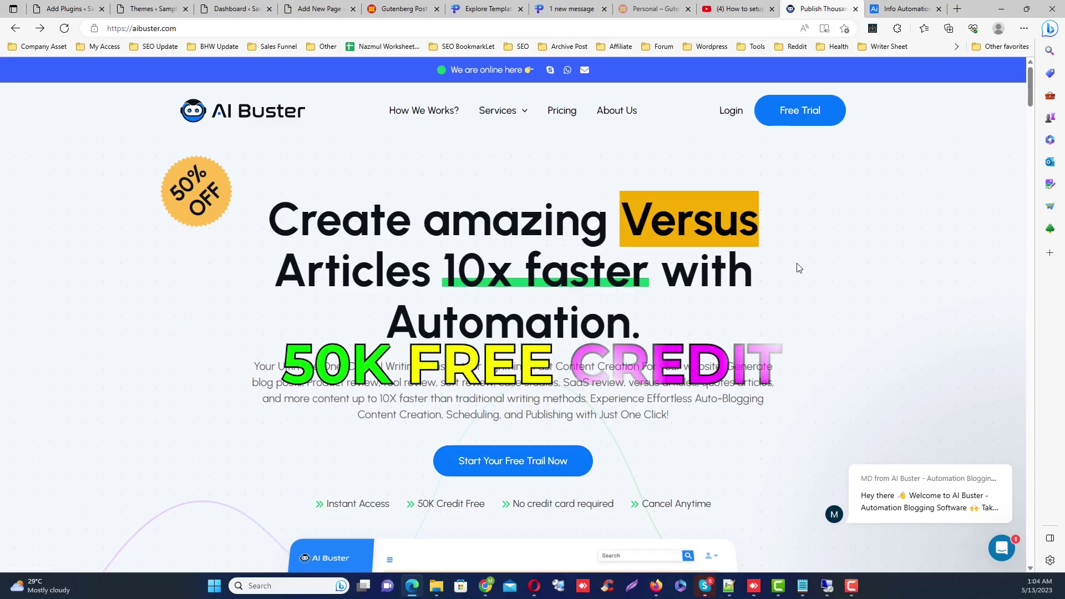
- Scroll through aibuster.com's landing page features, then bring up the Info Automation (Full AI) form
scroll(357, 329, down, 9)
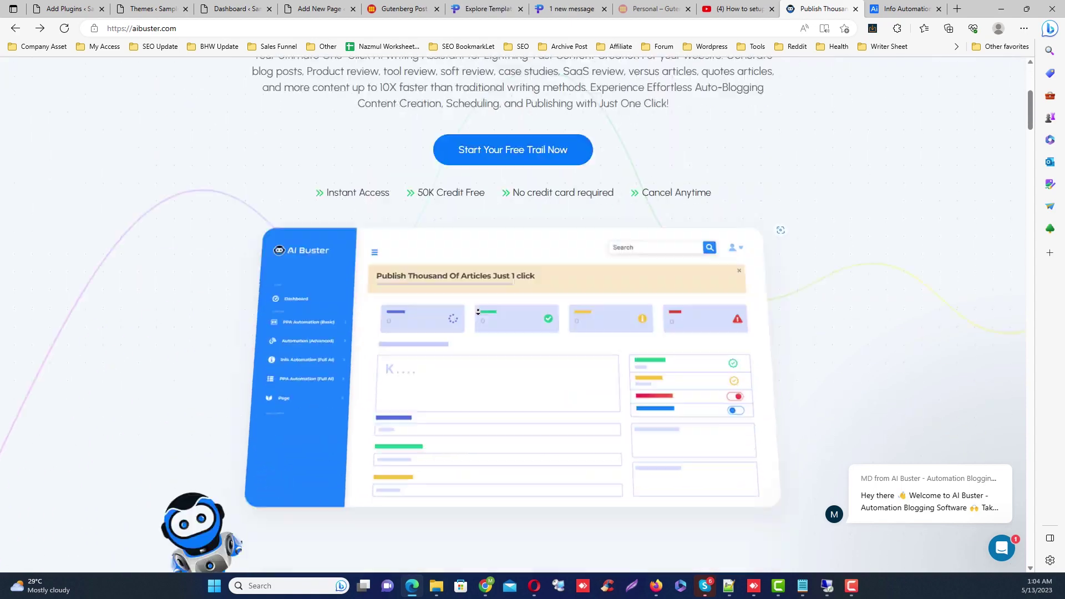
scroll(356, 330, down, 7)
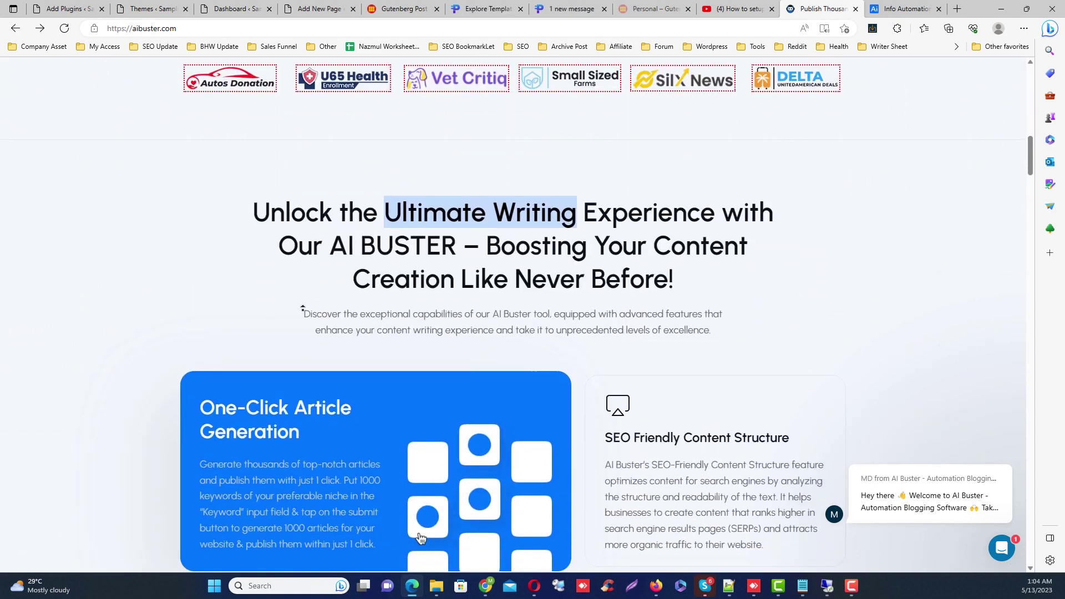
scroll(420, 537, up, 15)
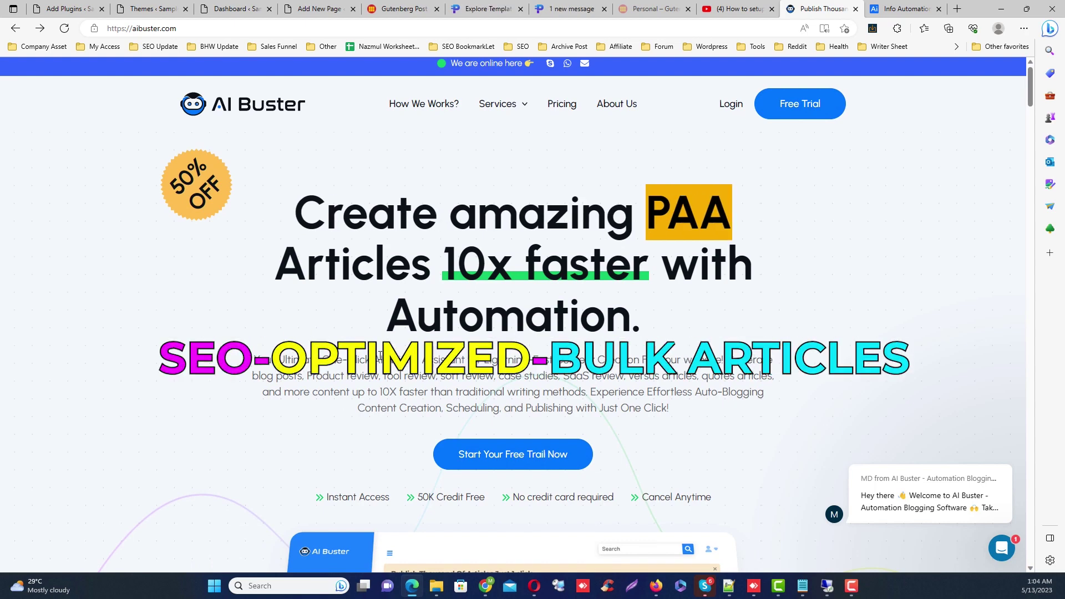
scroll(379, 355, down, 1)
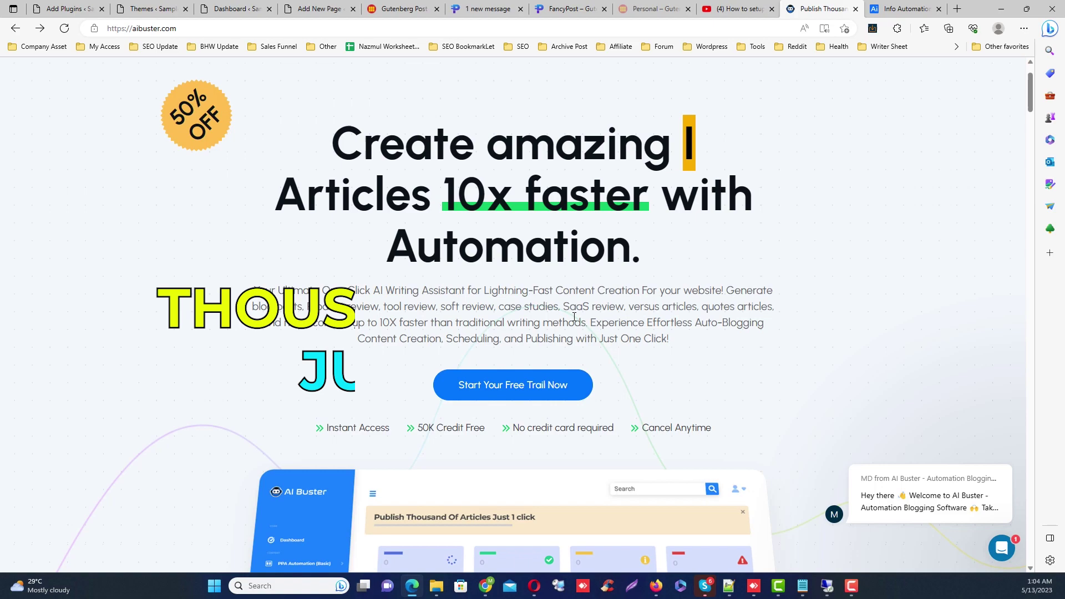
scroll(574, 317, down, 7)
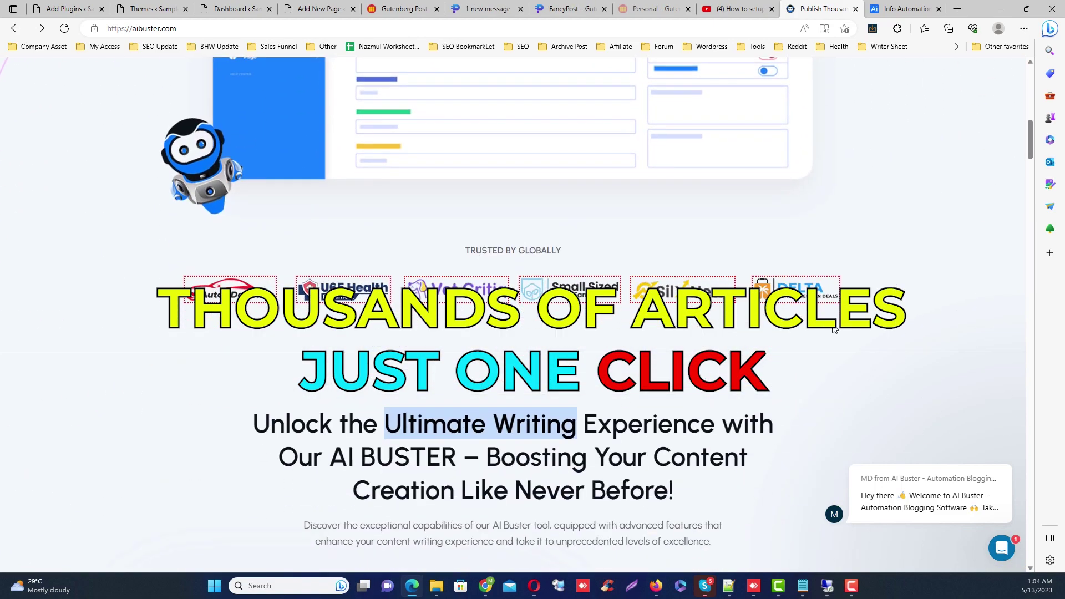
scroll(532, 311, up, 6)
click(904, 8)
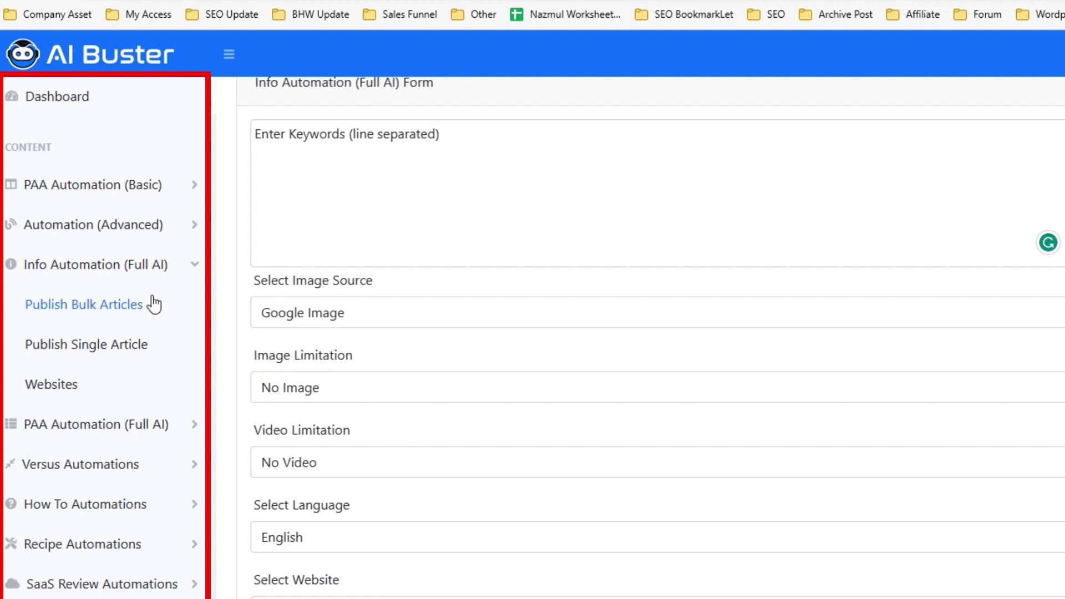
- Open the Info Automation (Full AI) bulk article form and begin on its keywords field
click(81, 242)
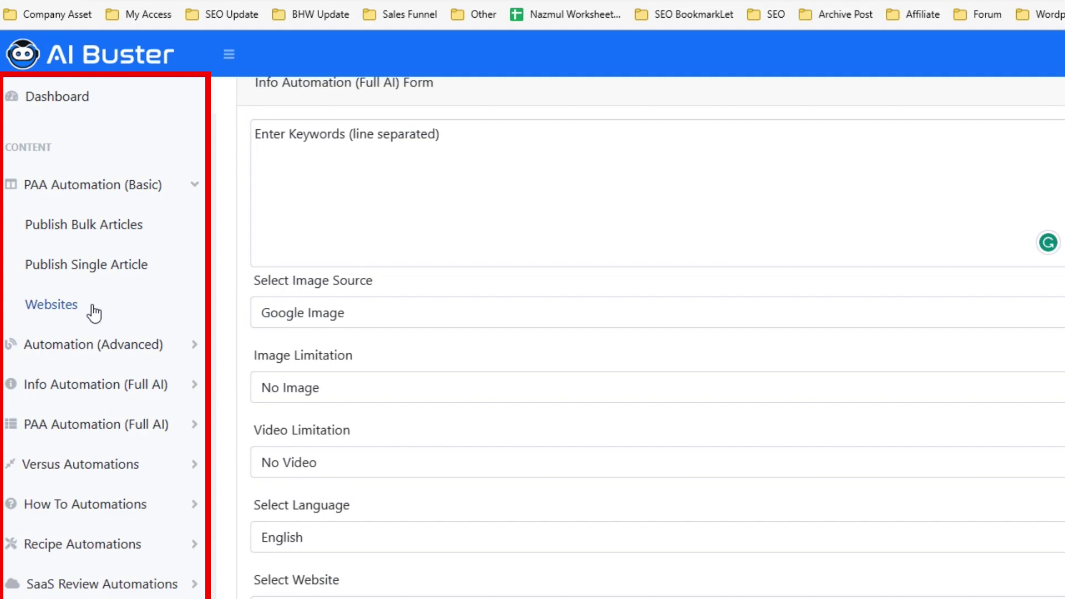
click(119, 384)
click(61, 386)
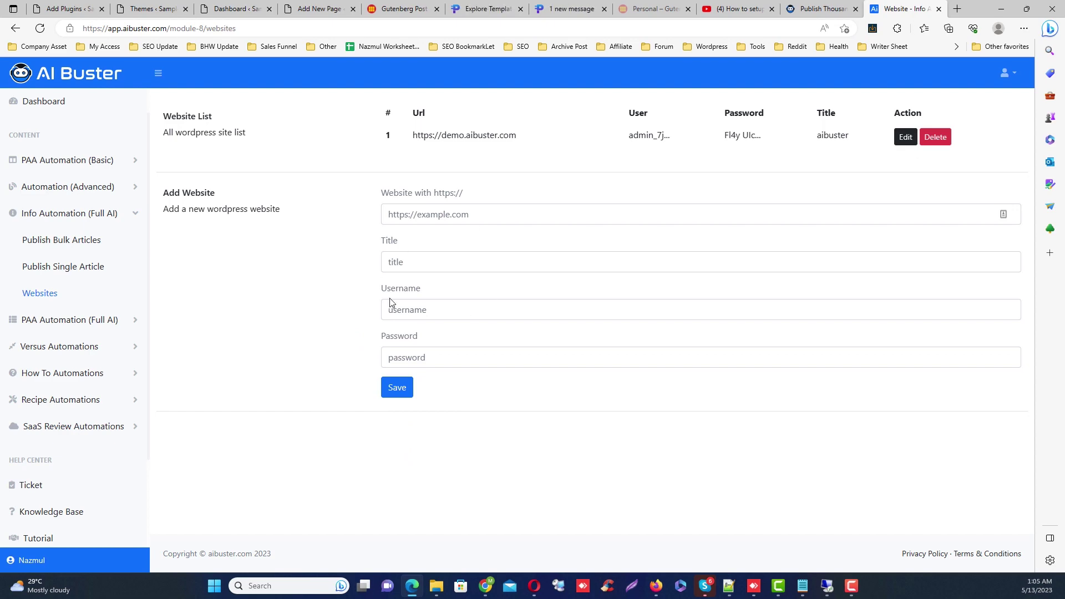
click(83, 252)
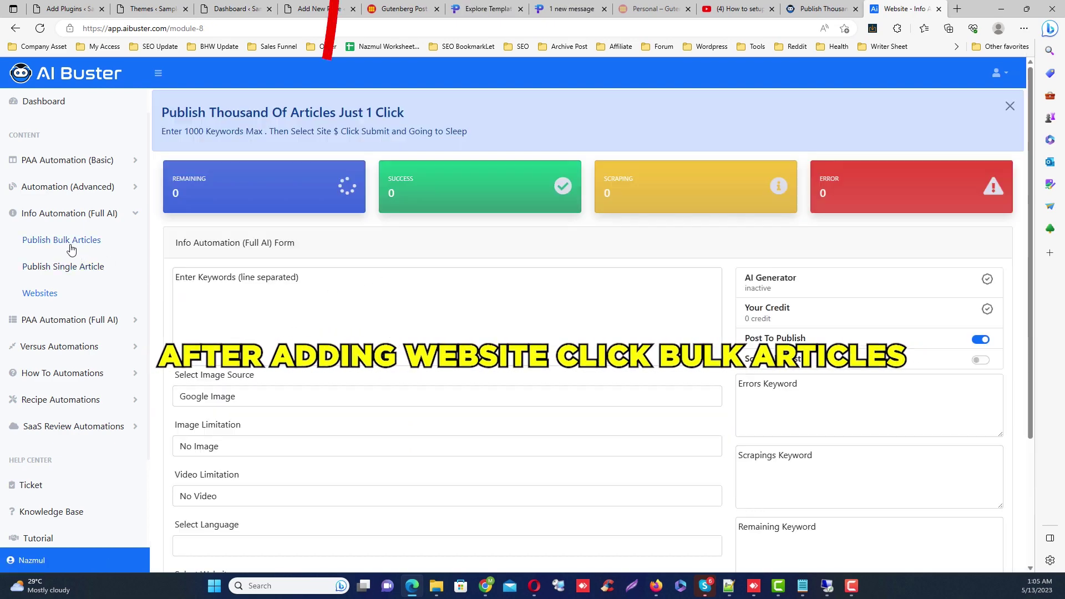
click(356, 309)
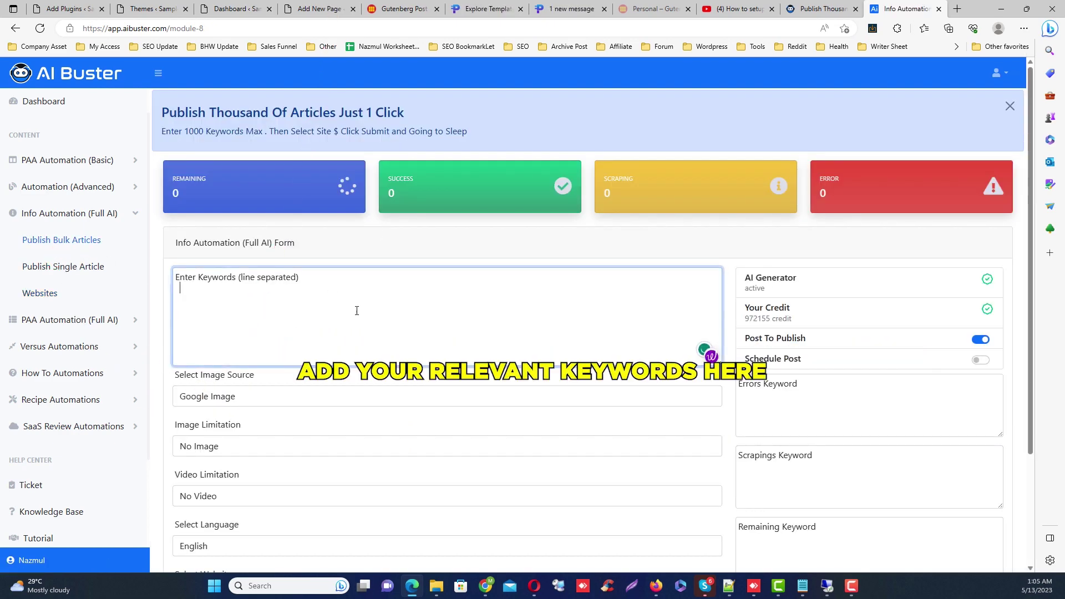
- Set the image source to Google Image, the video limit to No Video, and language to English
scroll(357, 365, down, 2)
scroll(357, 365, down, 1)
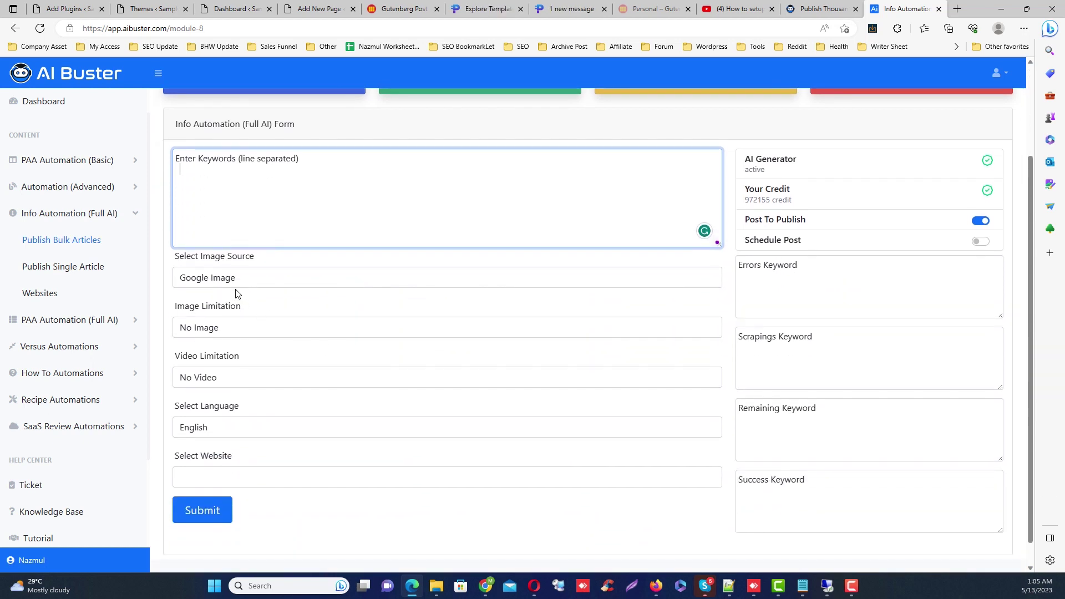
click(237, 277)
click(237, 295)
click(214, 381)
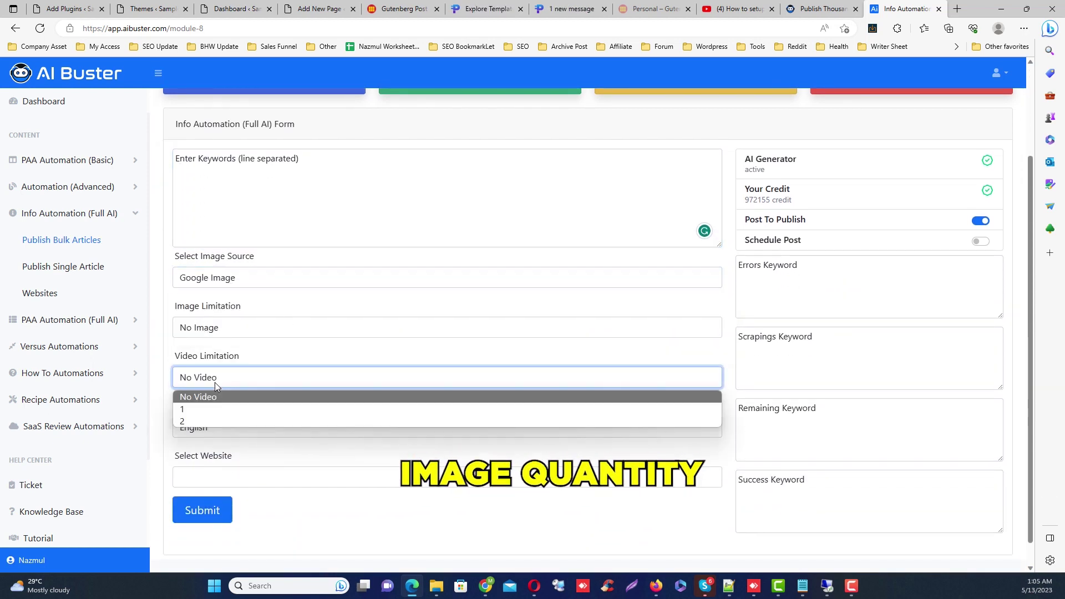
click(215, 382)
click(227, 328)
click(213, 383)
click(213, 384)
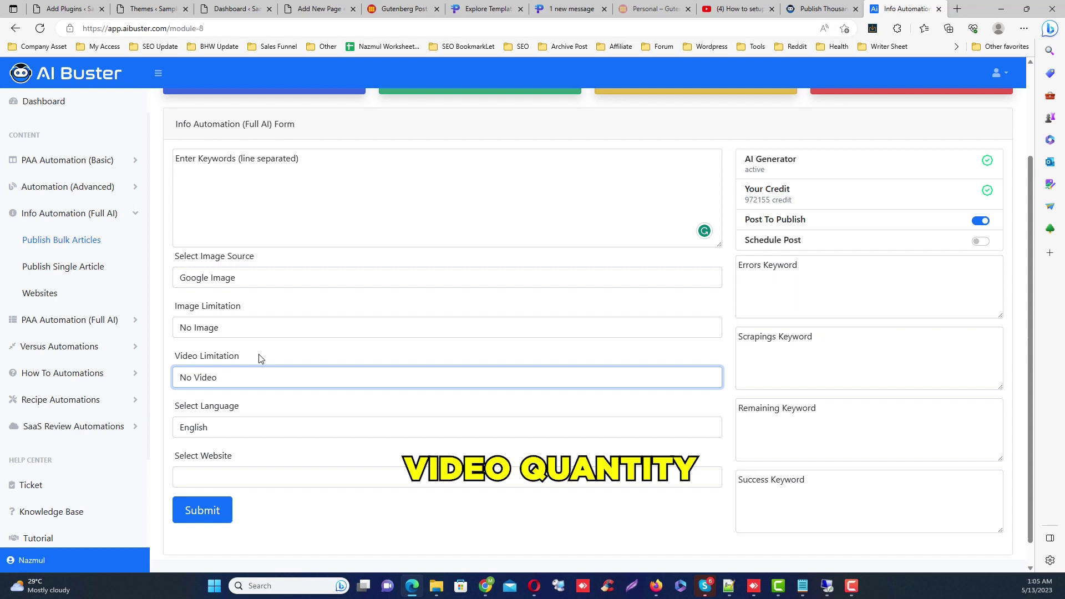
click(203, 428)
click(204, 431)
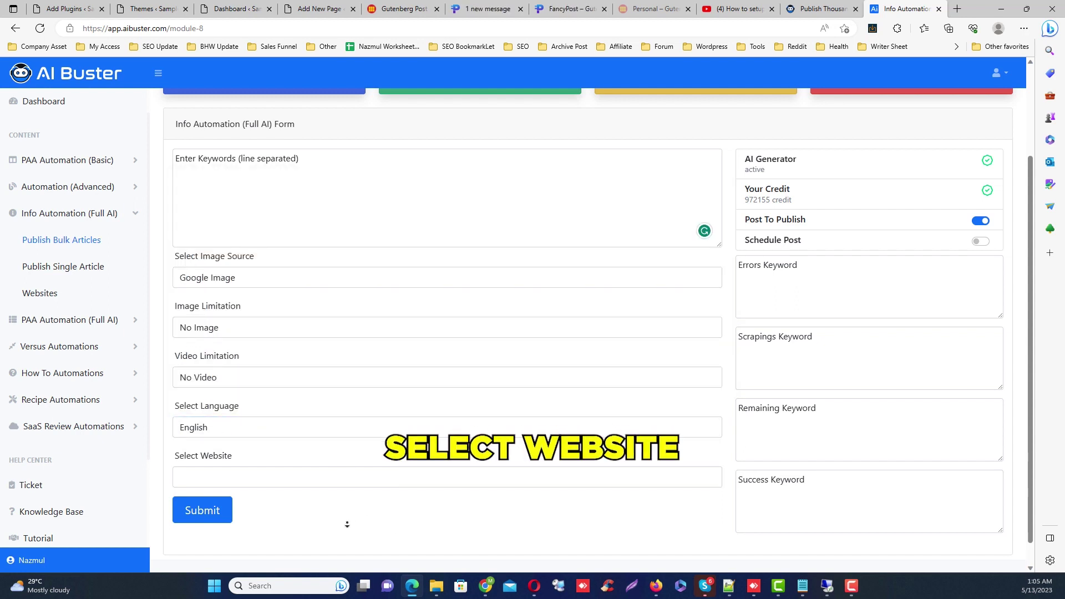
click(309, 480)
click(269, 503)
middle_click(331, 513)
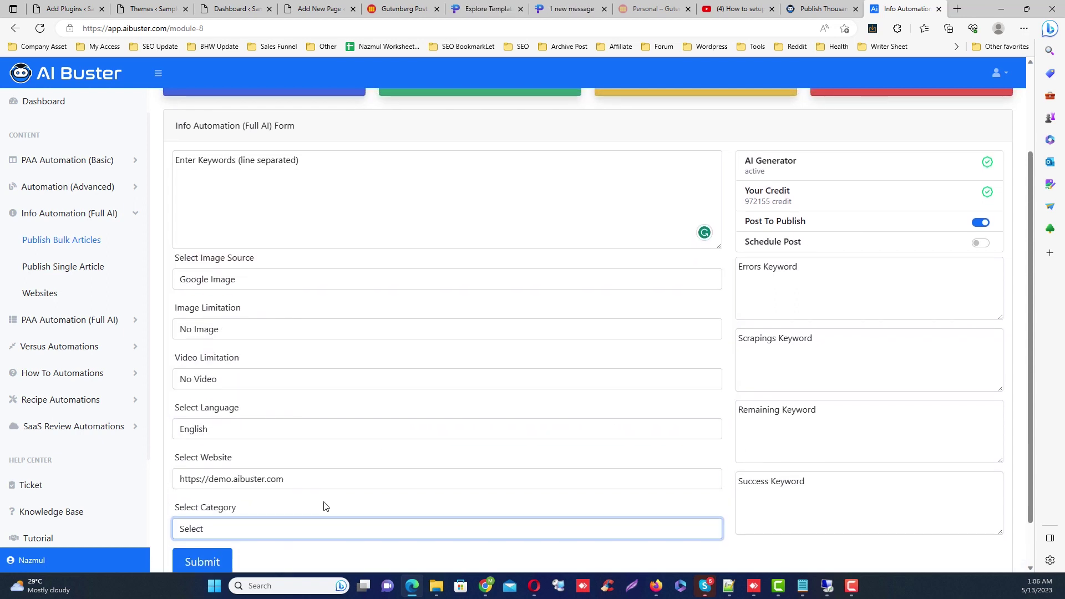
scroll(325, 529, down, 1)
click(297, 481)
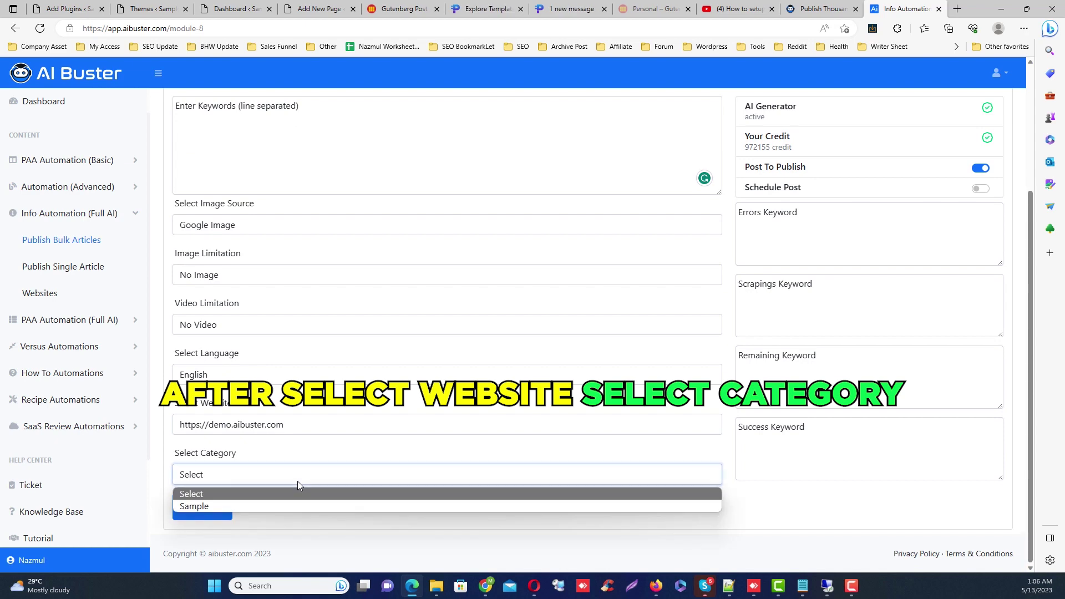
click(235, 504)
middle_click(714, 511)
scroll(714, 511, up, 5)
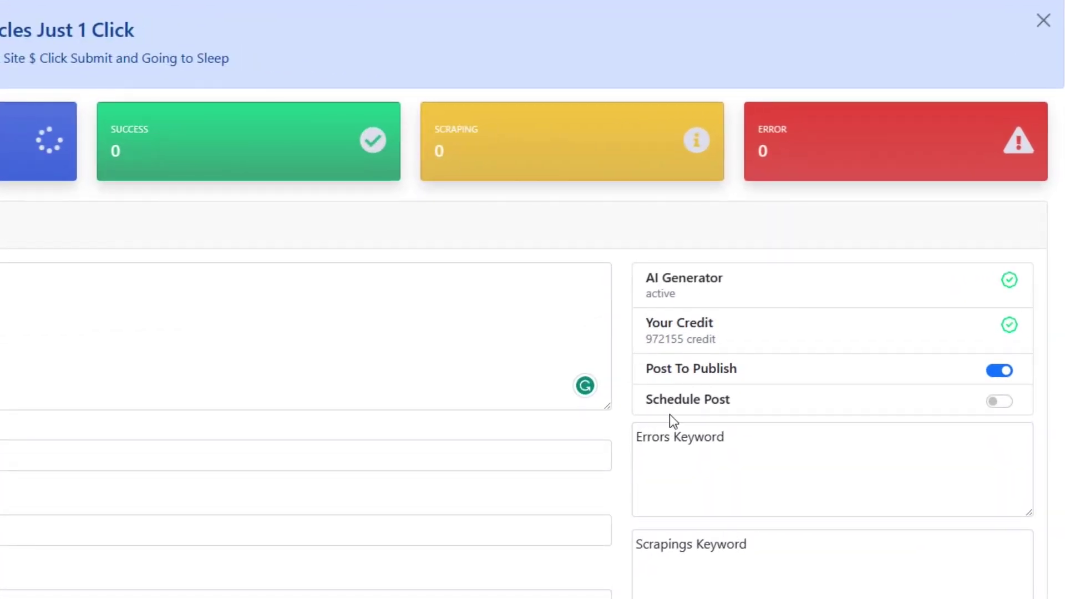
drag(641, 381, 751, 372)
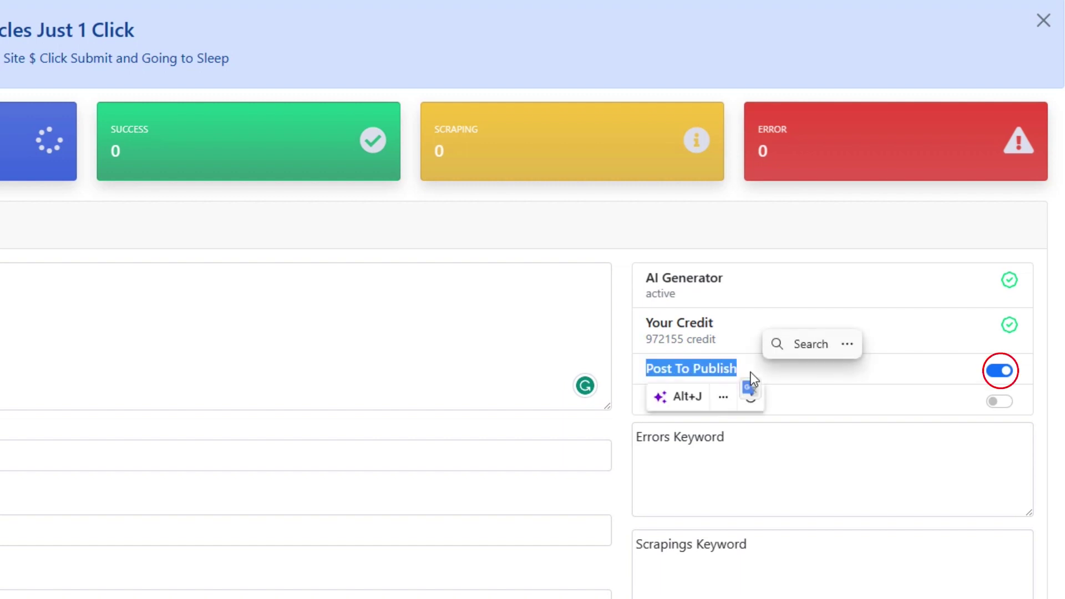
click(753, 289)
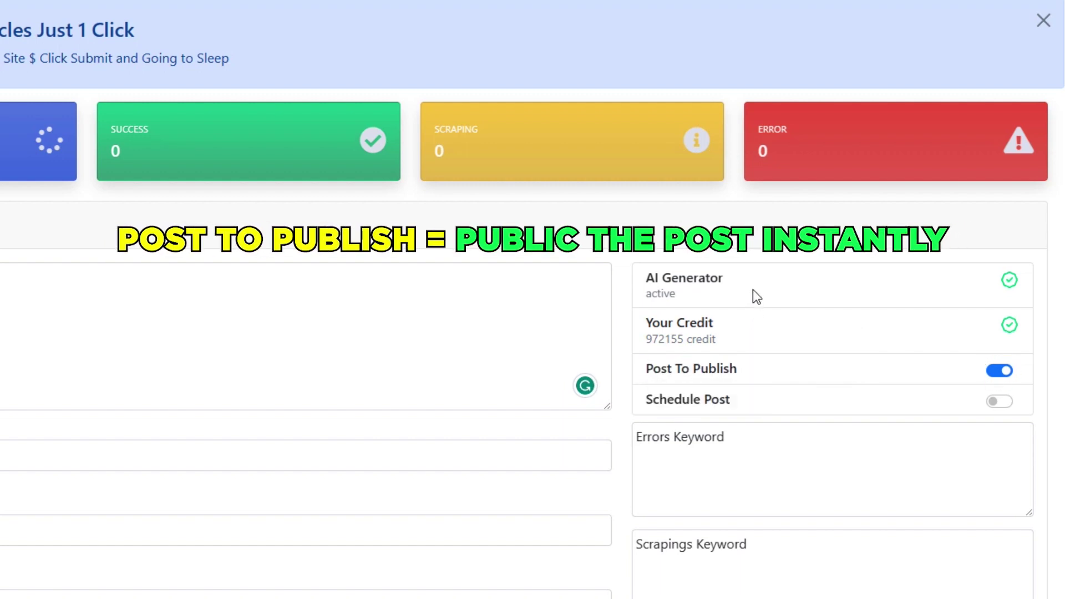
click(996, 372)
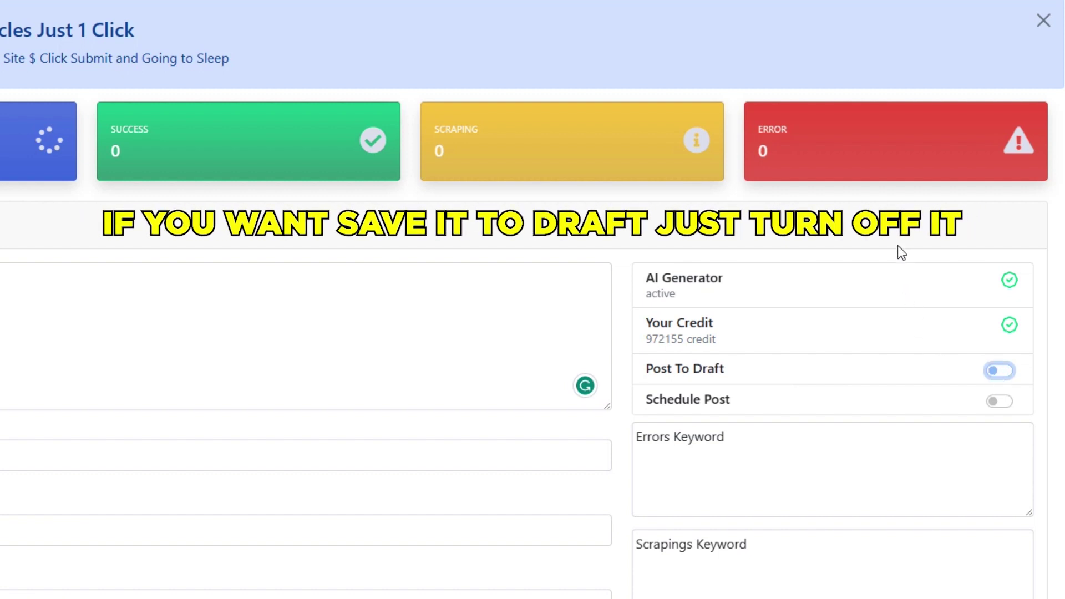
click(897, 245)
click(998, 372)
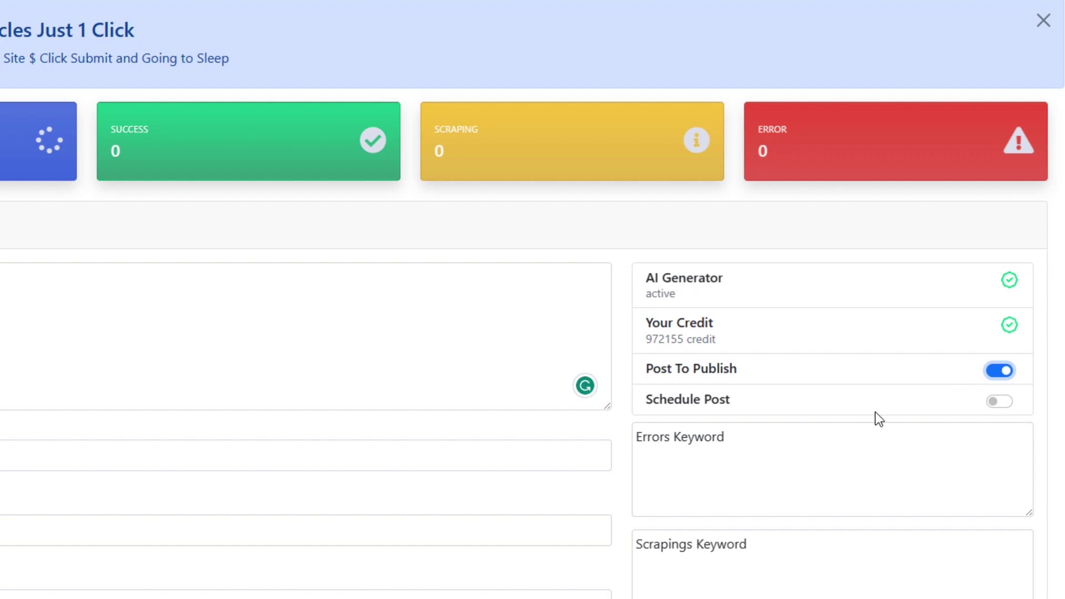
click(1001, 401)
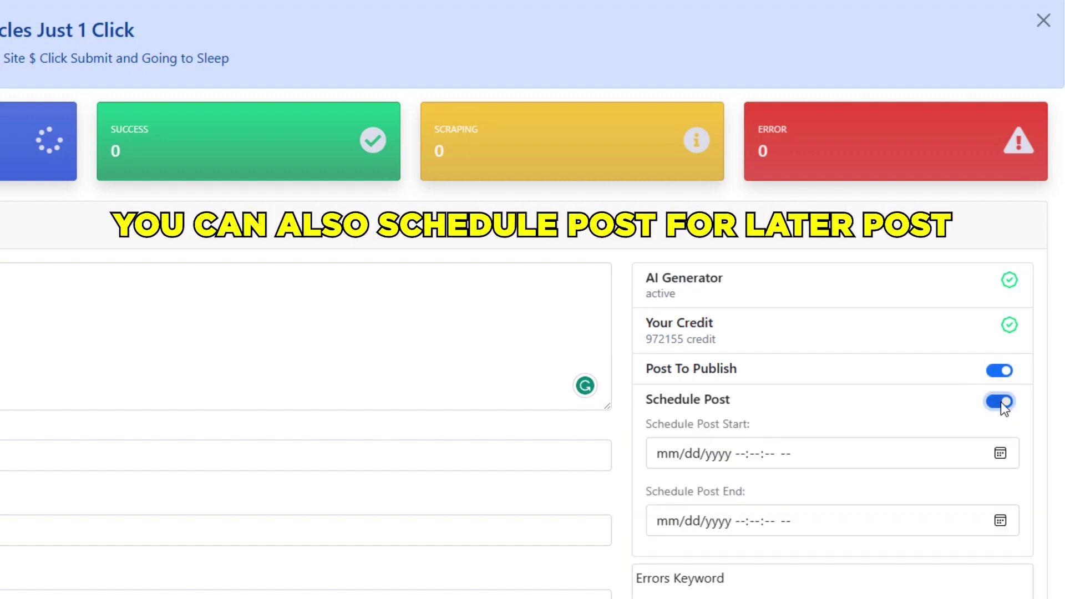
click(1001, 401)
scroll(1000, 402, down, 4)
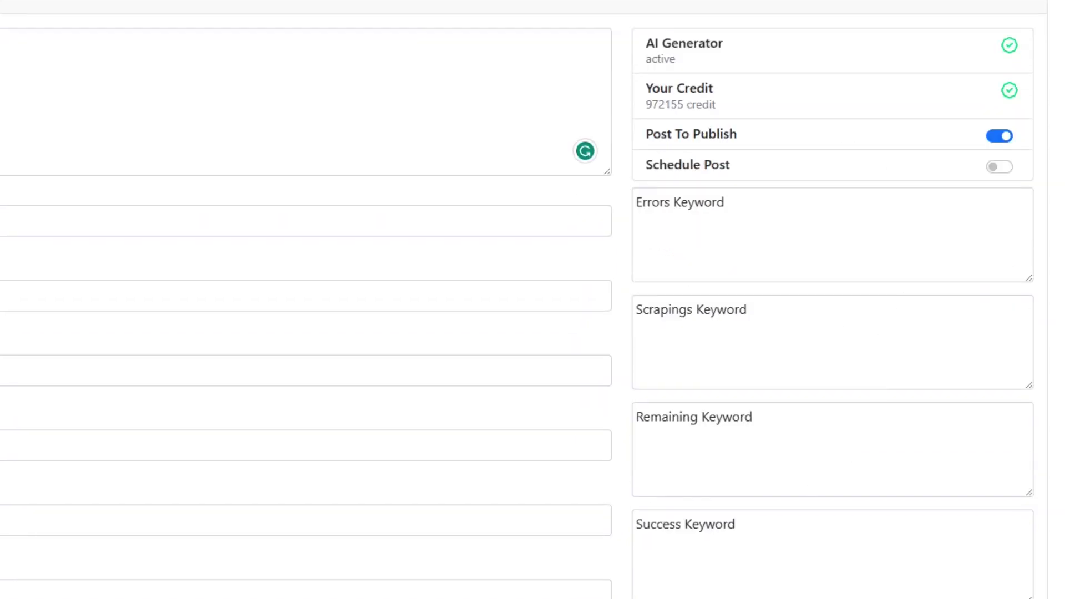
- Submit the Info Automation bulk article job
click(199, 521)
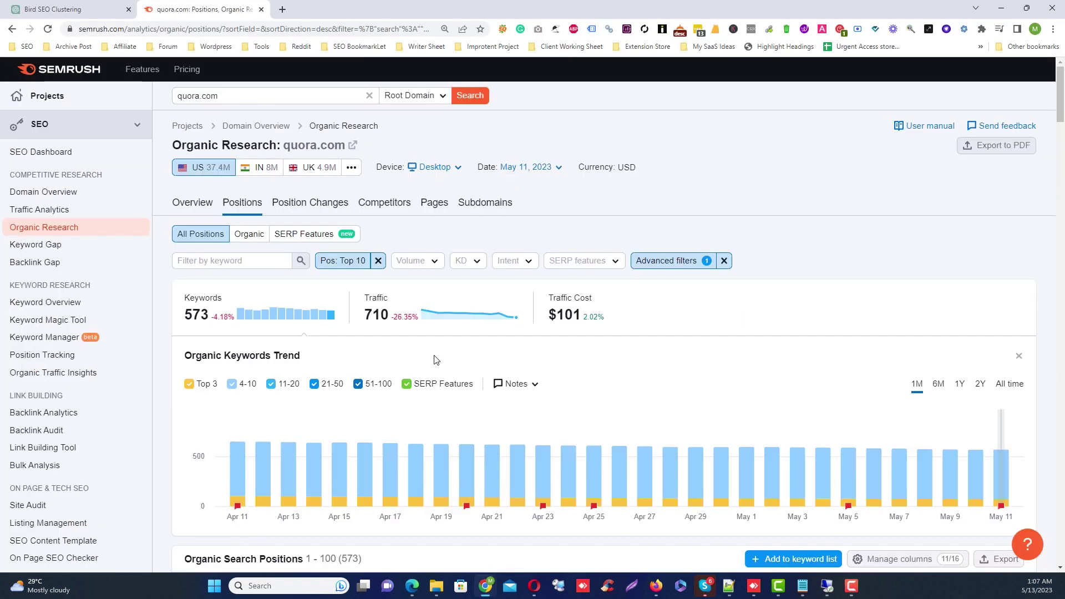
- Copy 'Hummingbird' from the bird list in ChatGPT's Bird SEO Clustering chat
click(83, 5)
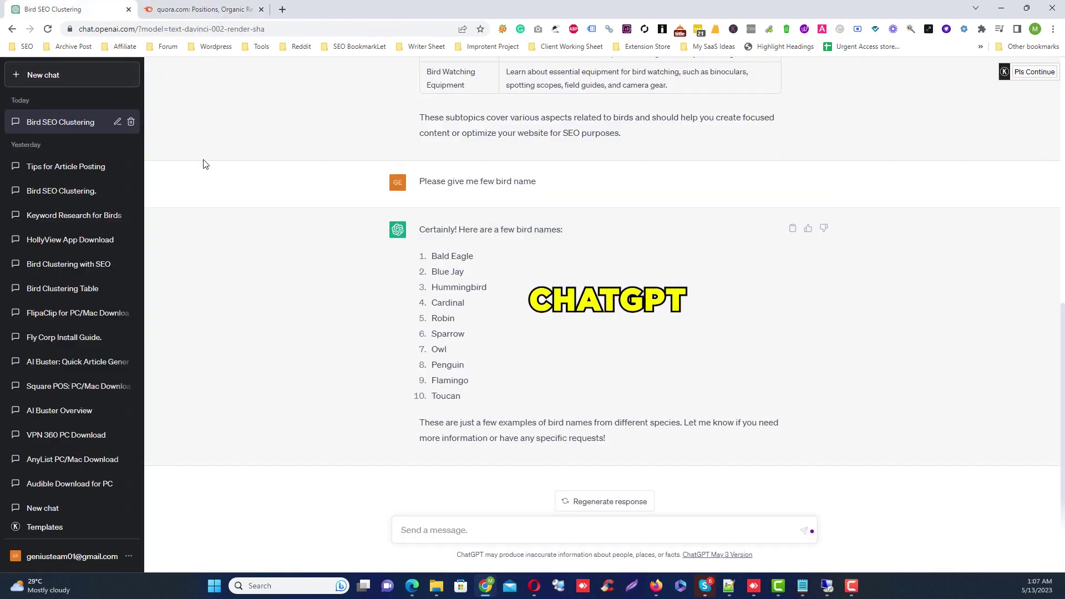
scroll(298, 223, up, 3)
scroll(301, 200, up, 4)
scroll(343, 186, down, 7)
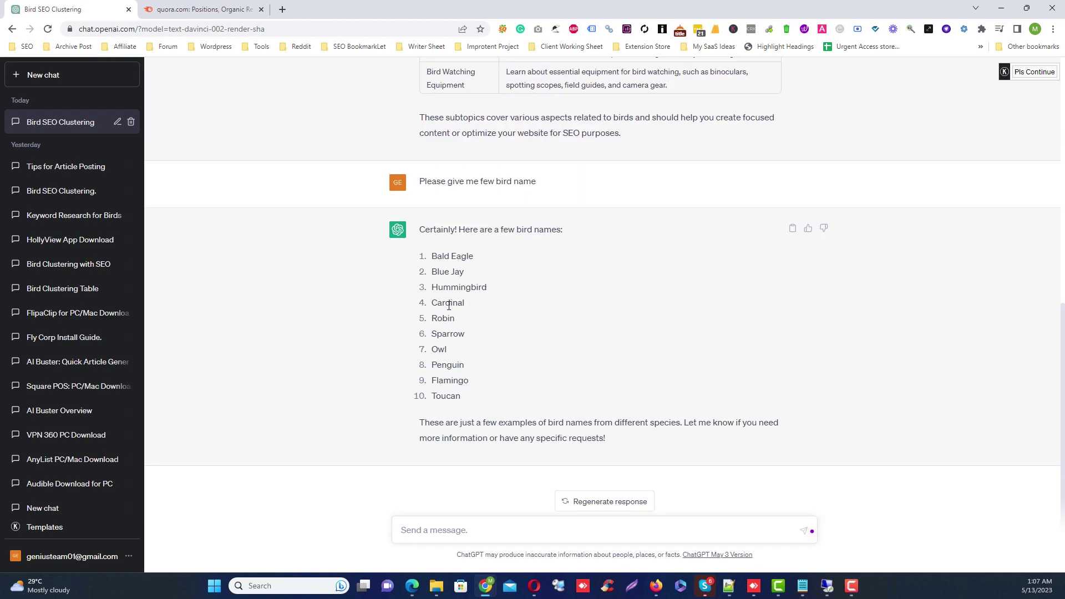
double_click(447, 290)
key(ctrl+Tab)
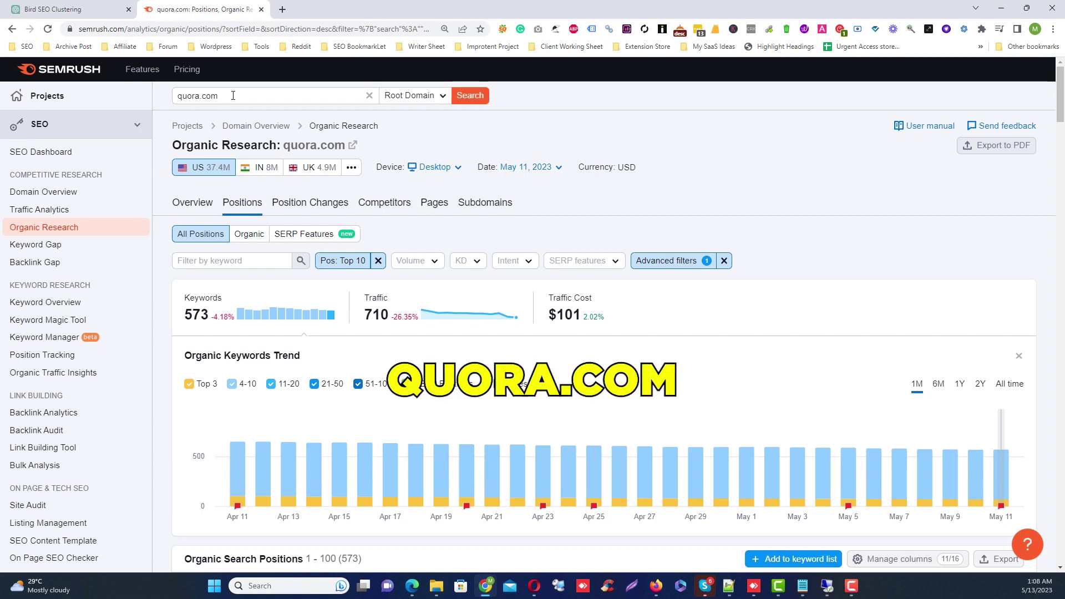
- Apply an advanced filter for keywords containing Hummingbird, keeping positions at Top 10
drag(218, 95, 183, 95)
key(Escape)
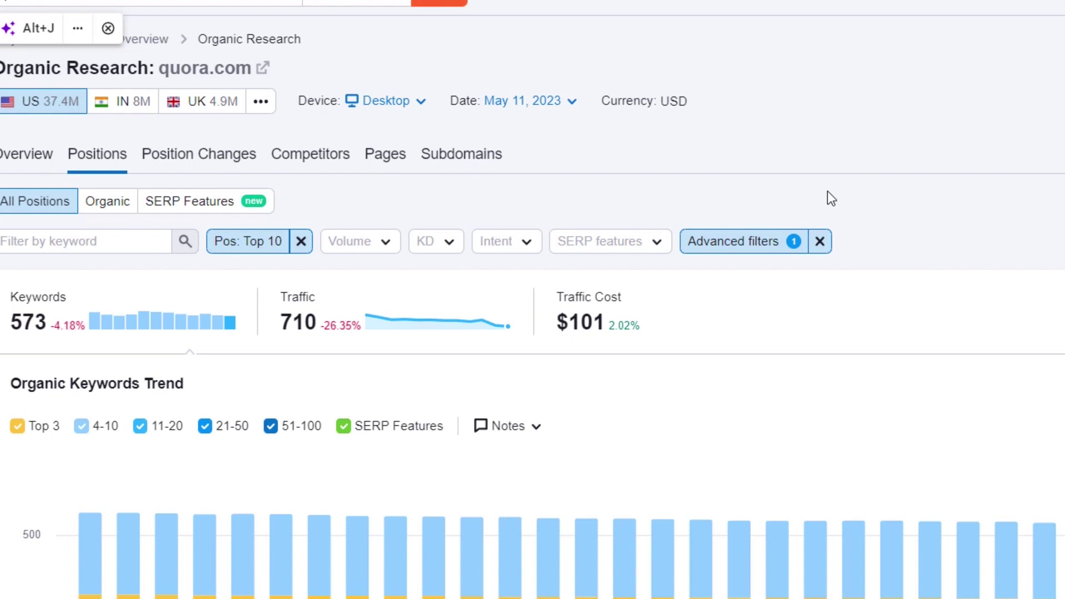
click(760, 247)
double_click(782, 294)
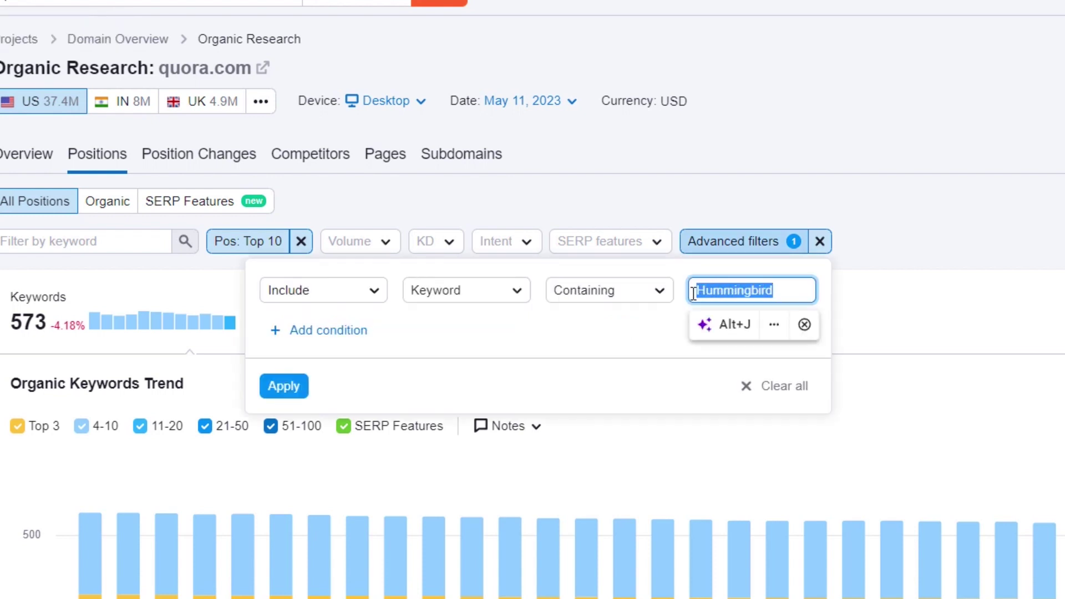
click(661, 344)
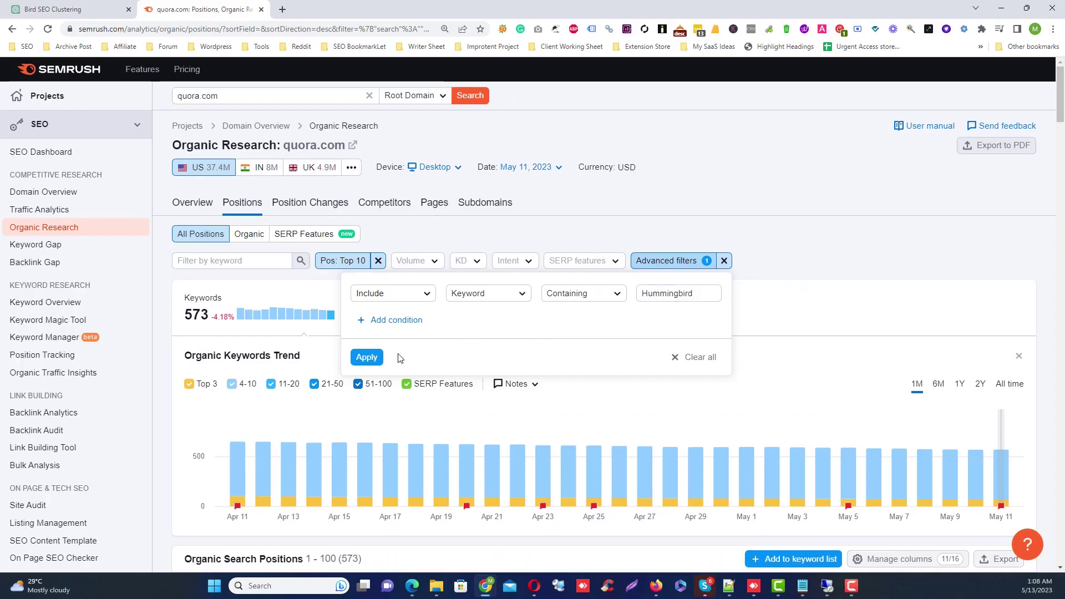
click(283, 386)
click(334, 270)
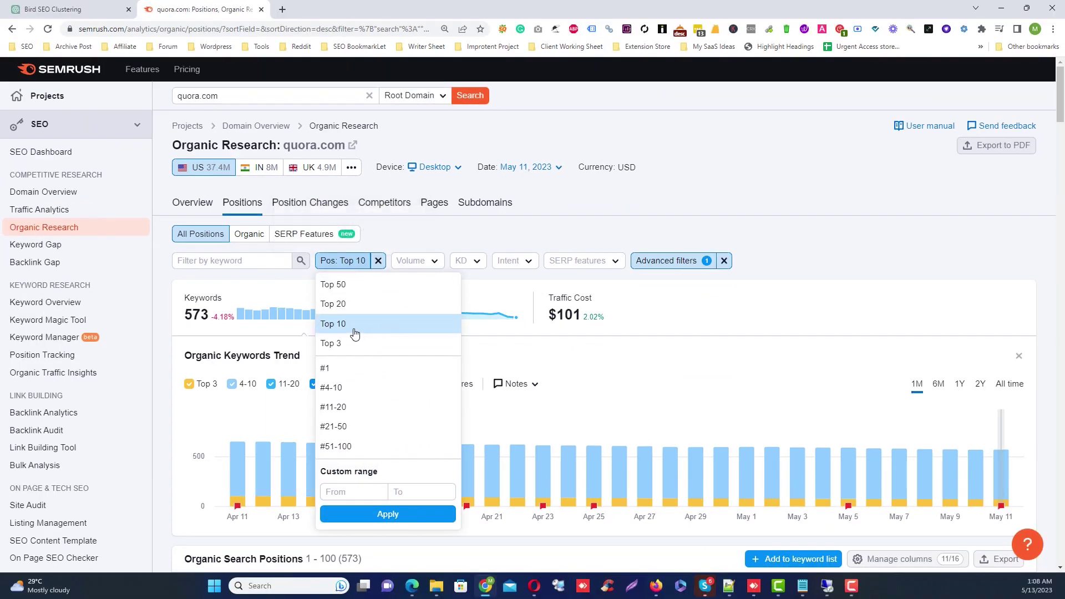
click(355, 324)
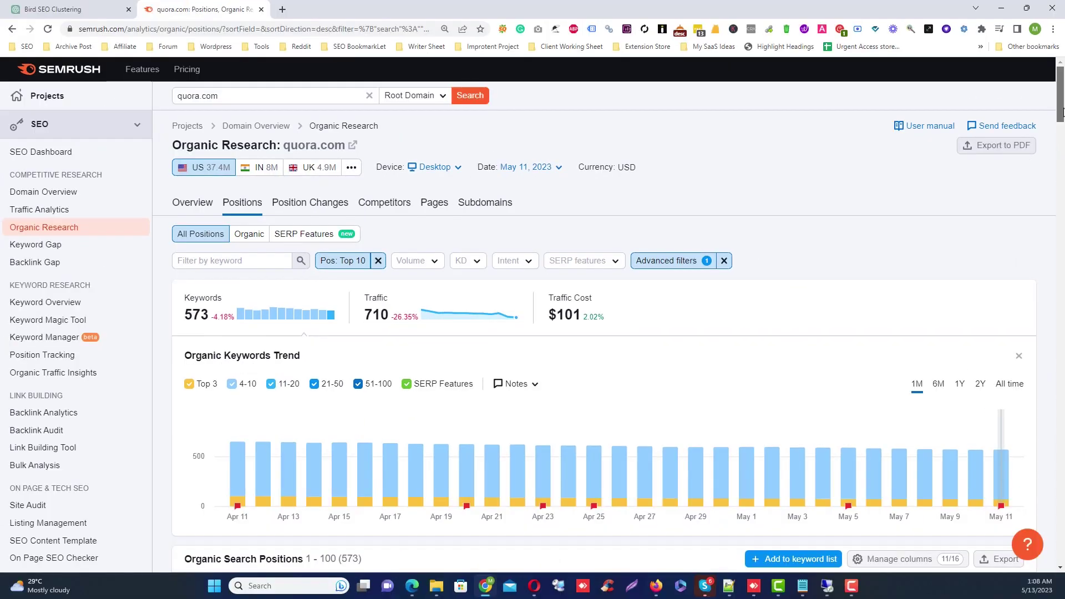
- Review the hummingbird keyword rows with their volume and KD % in Organic Search Positions
scroll(1062, 113, down, 10)
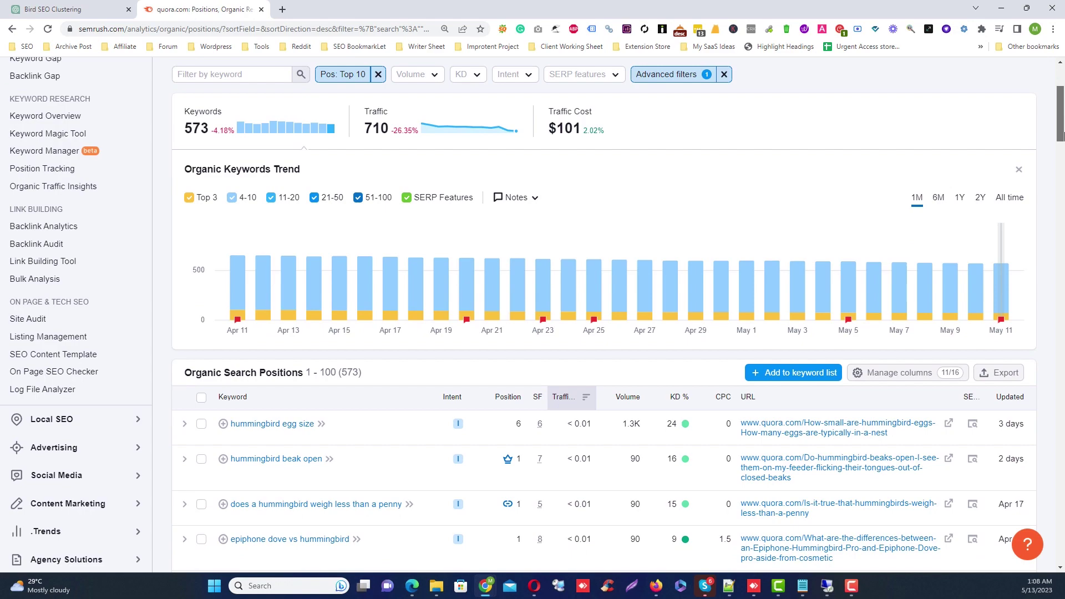
scroll(603, 311, up, 7)
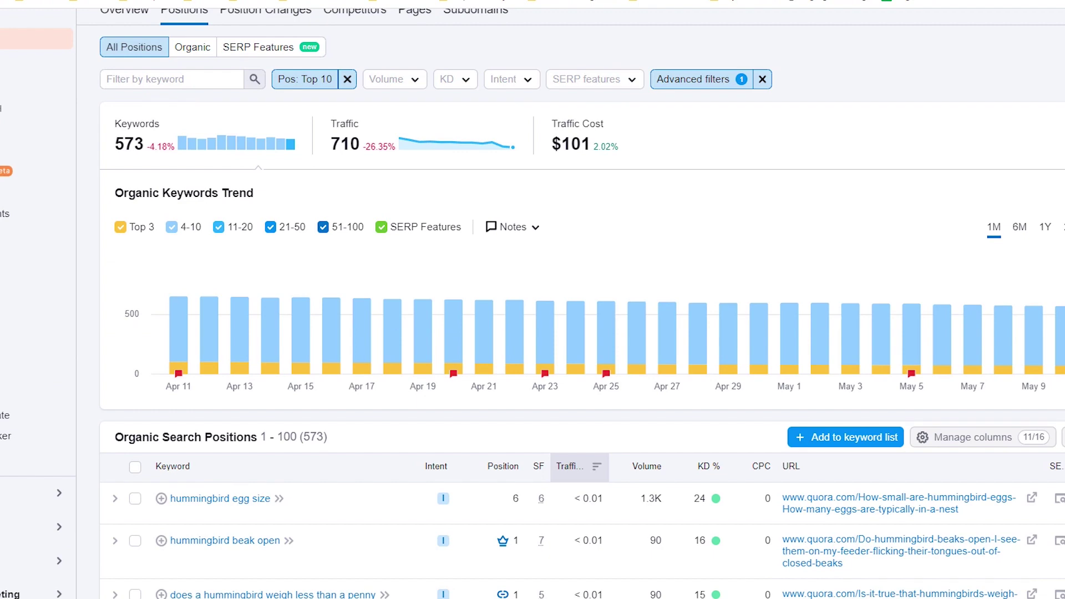
scroll(1018, 228, down, 3)
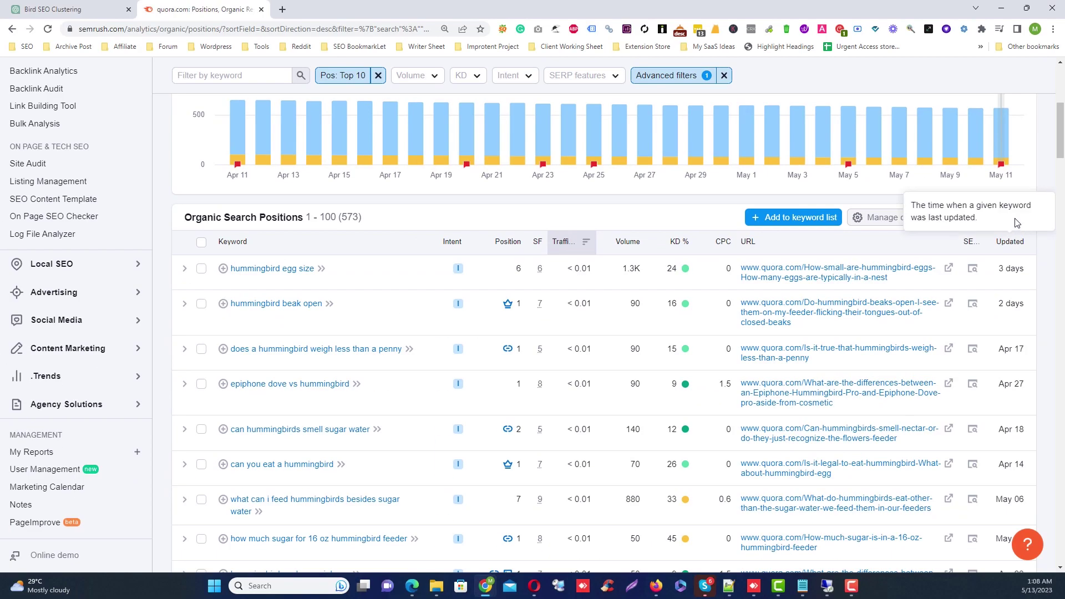